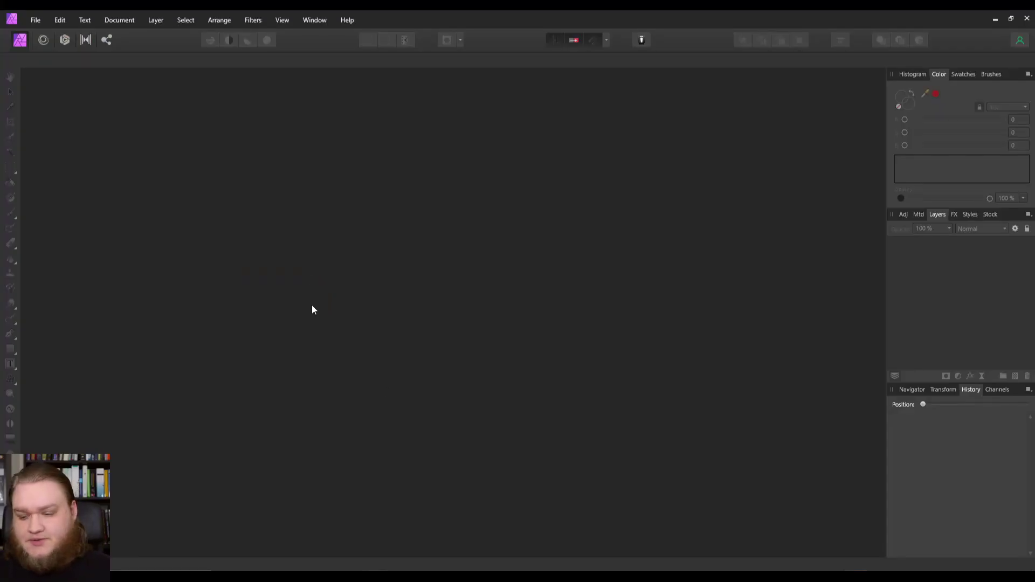
Start a New HDR Merge with the five CR2 exposures and tick Automatically remove ghosts.
click(32, 21)
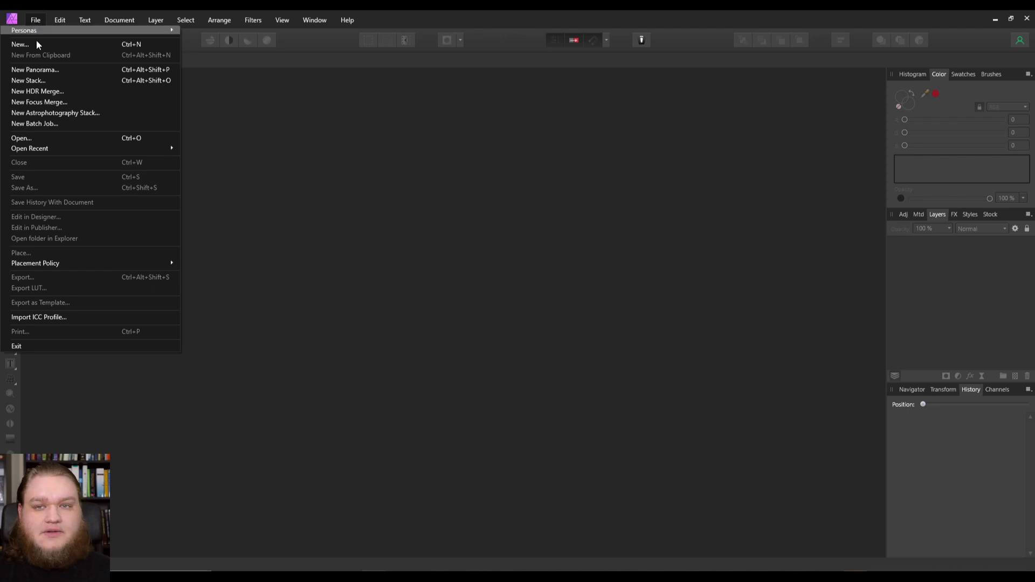
click(48, 92)
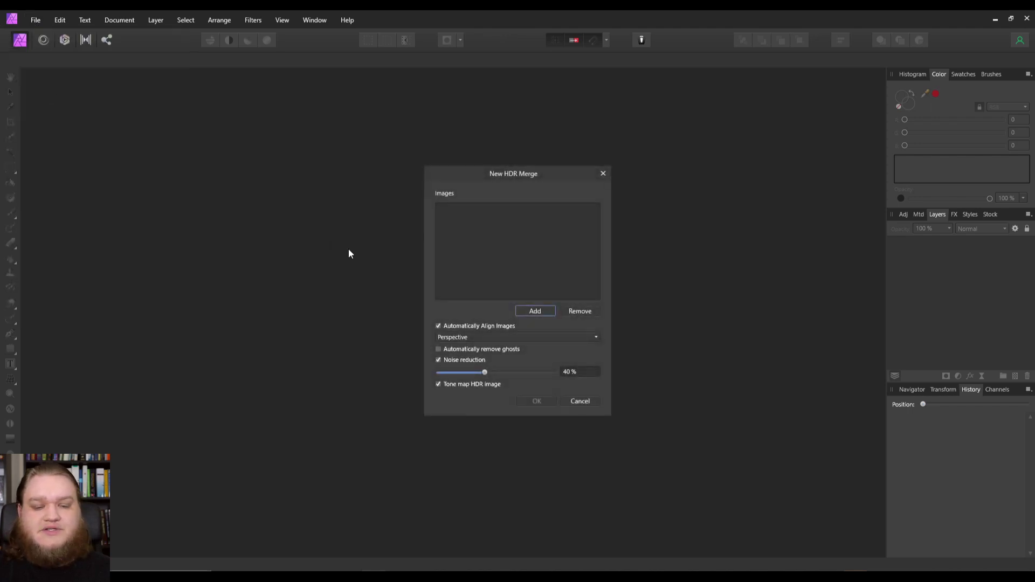
click(541, 312)
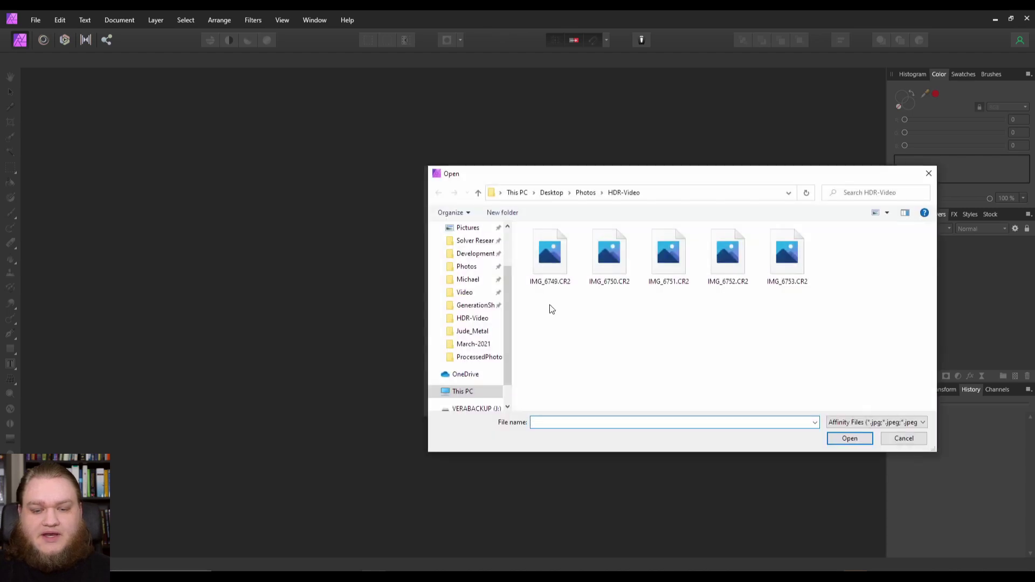
drag(548, 308, 825, 261)
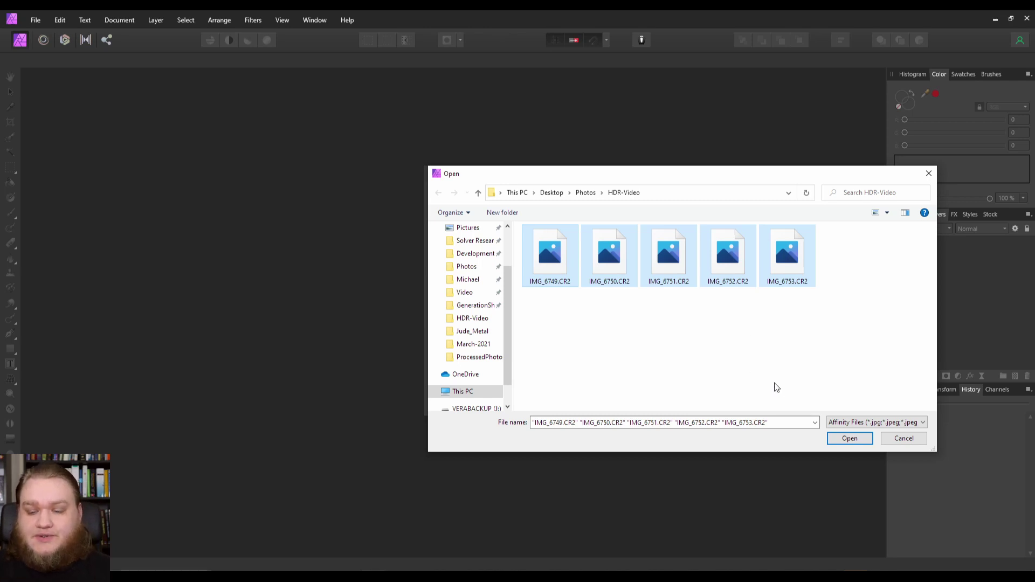
click(848, 439)
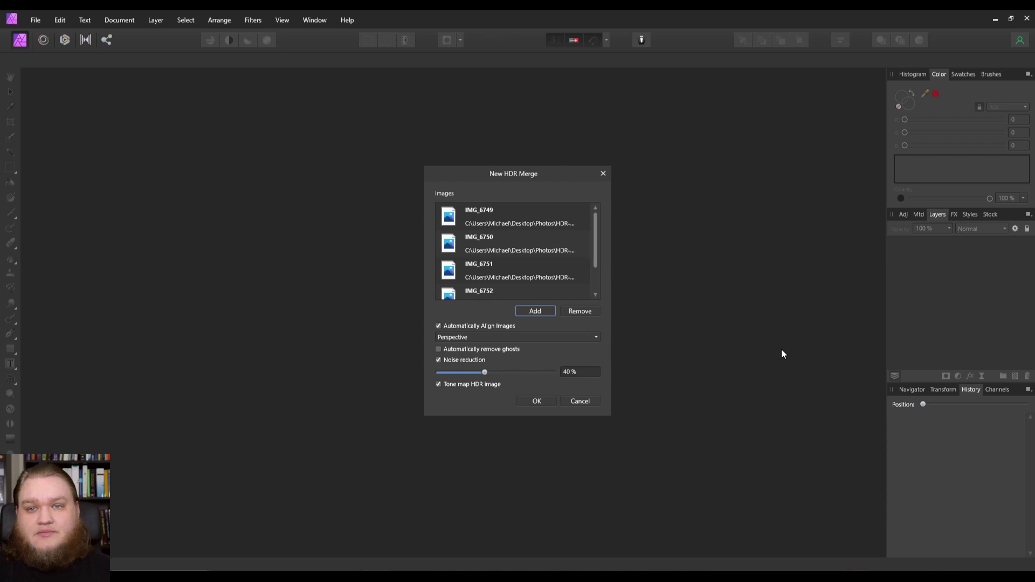
click(439, 350)
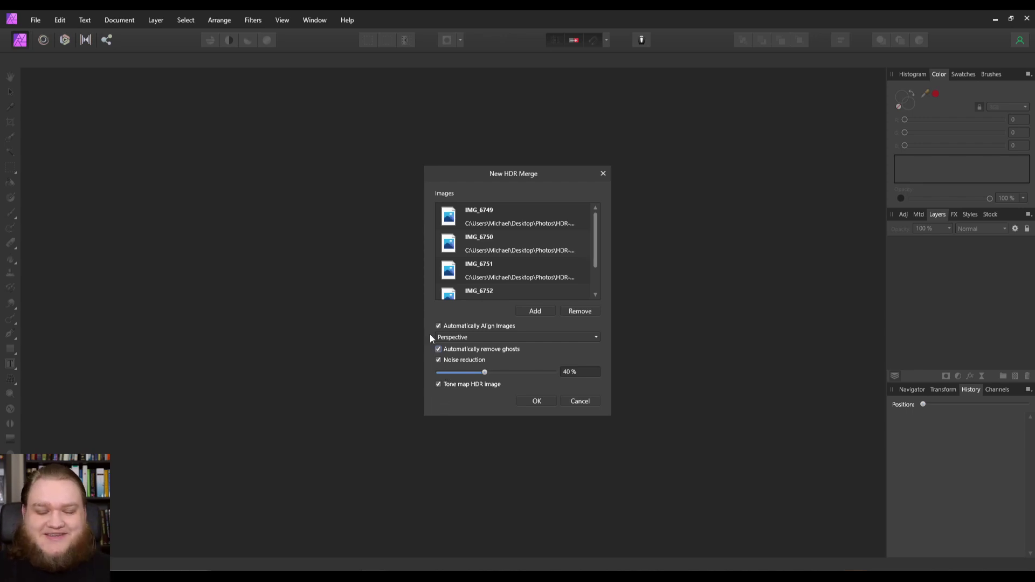
Merge into HDR, then push Local Contrast to 100% and settle it at 37%.
click(545, 399)
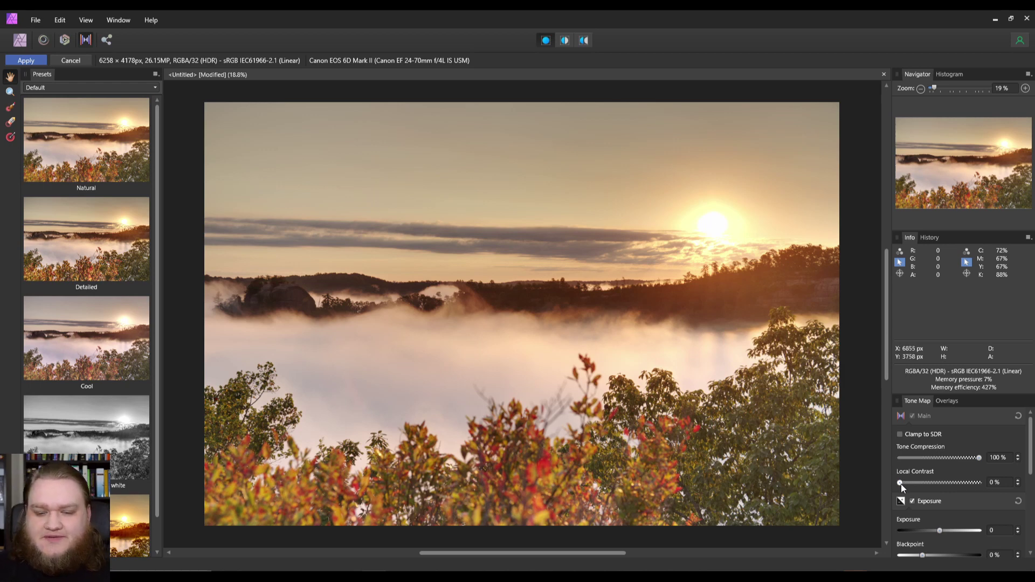
drag(901, 484, 987, 485)
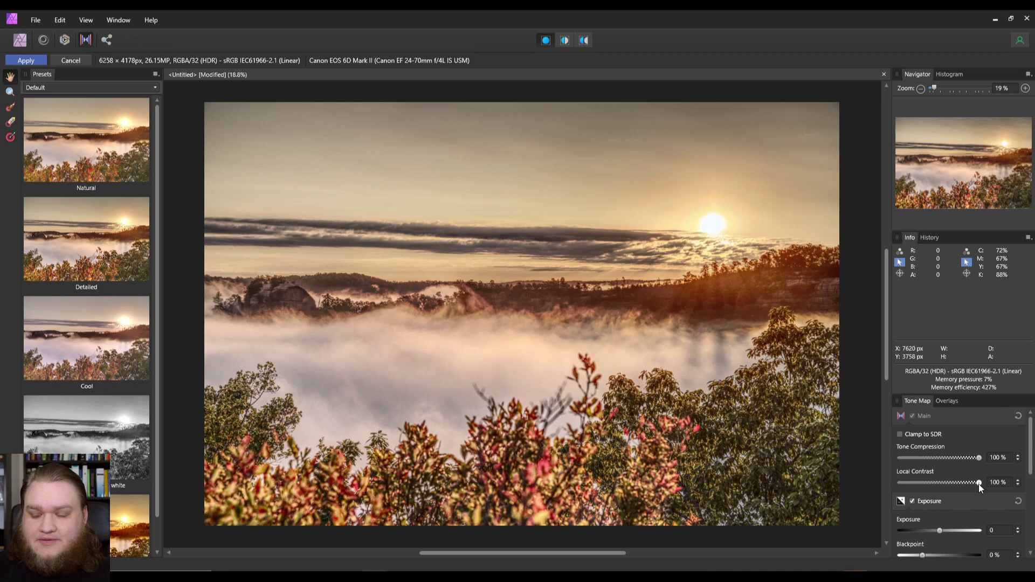
drag(979, 483, 920, 485)
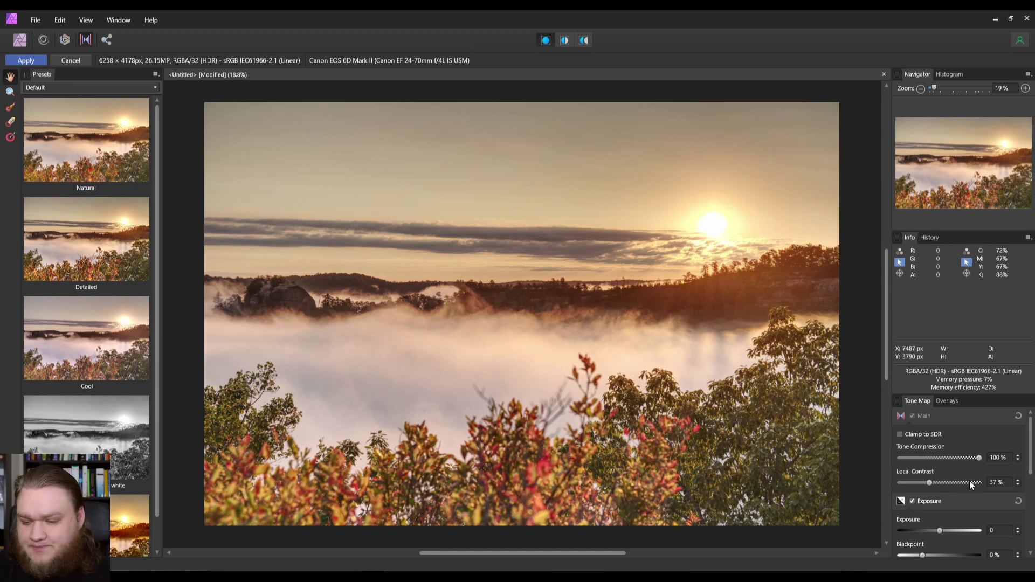
Try lower and full Tone Compression, then settle it at 70% with local contrast 37%.
drag(978, 459, 878, 454)
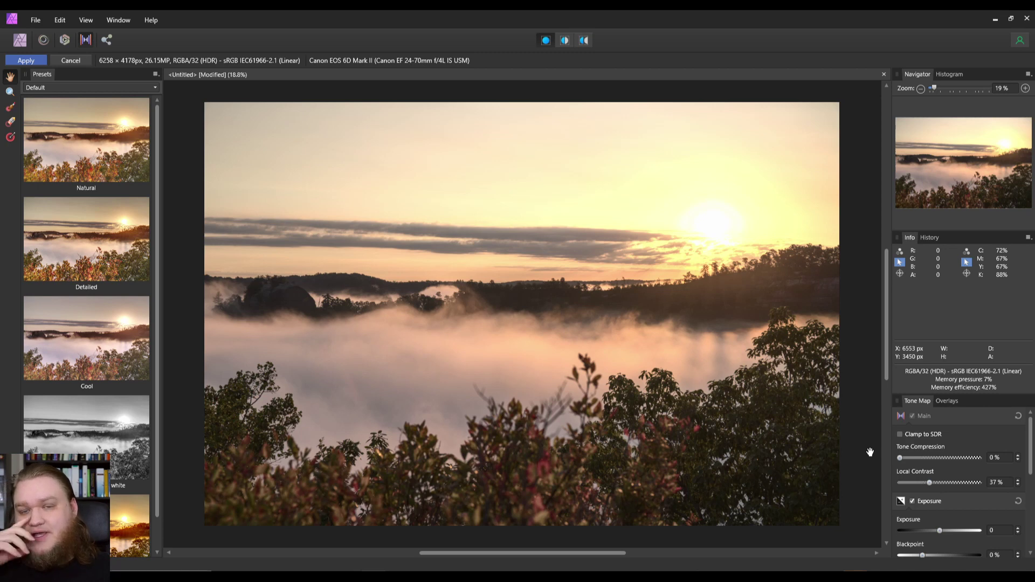
drag(901, 457, 983, 457)
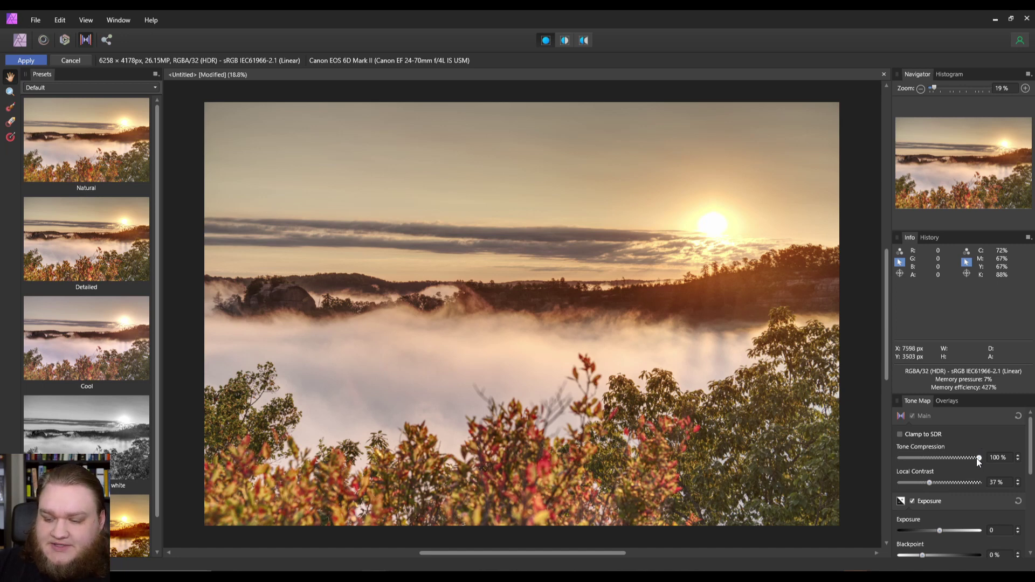
drag(978, 458, 956, 460)
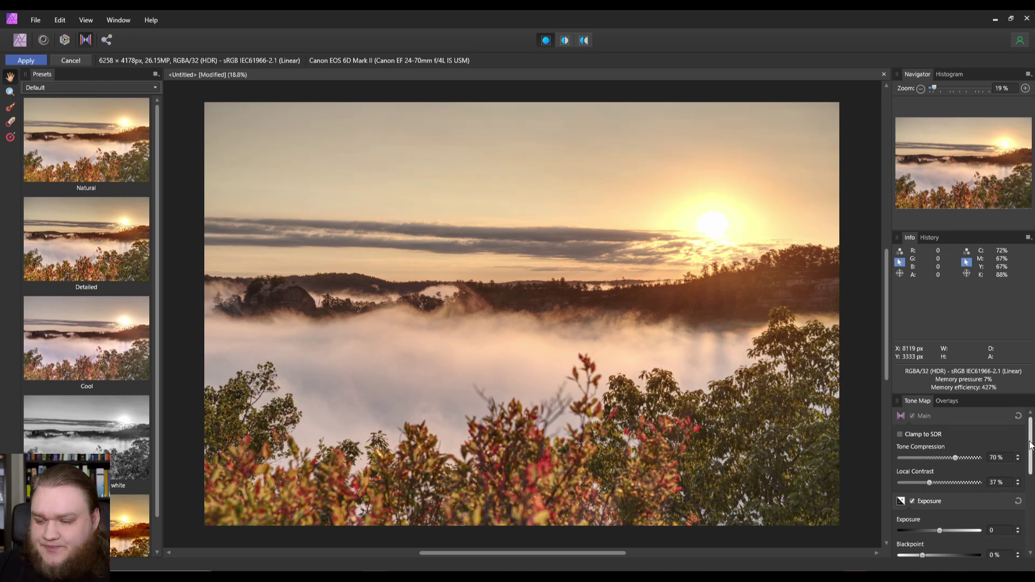
scroll(1031, 446, down, 4)
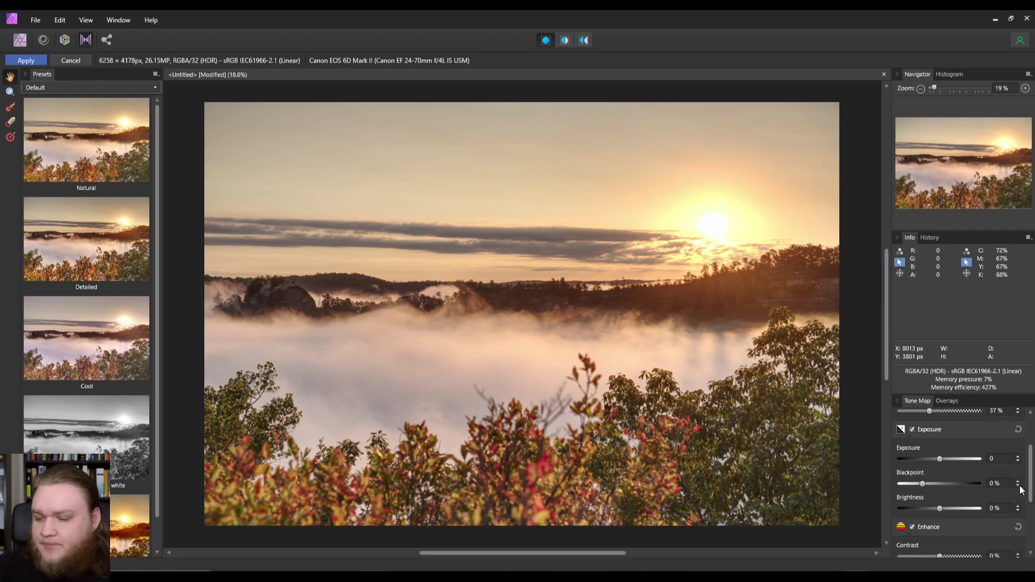
Try an Enhance contrast of 25%, then reset it to 0%.
drag(1030, 472, 1030, 512)
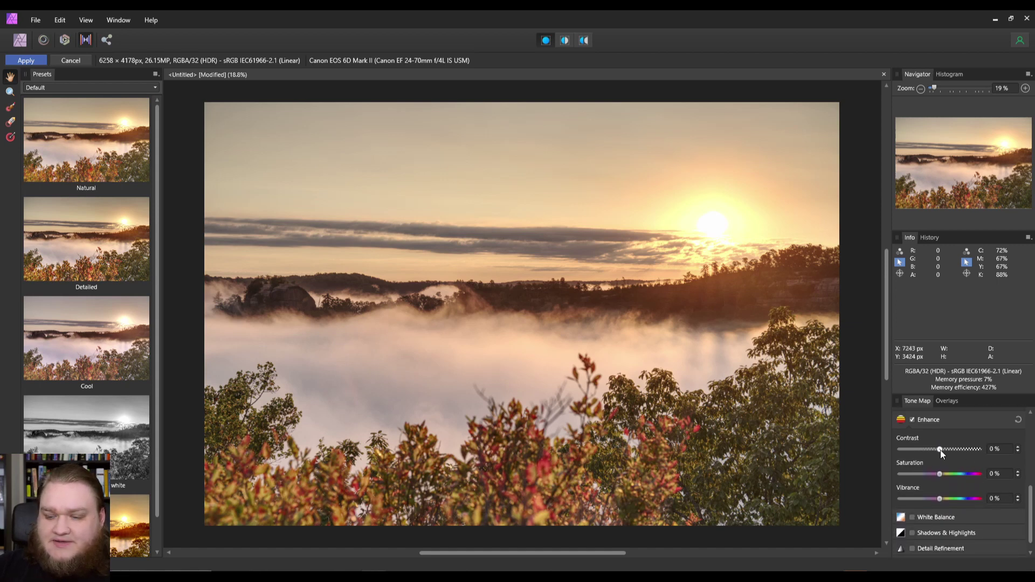
click(994, 449)
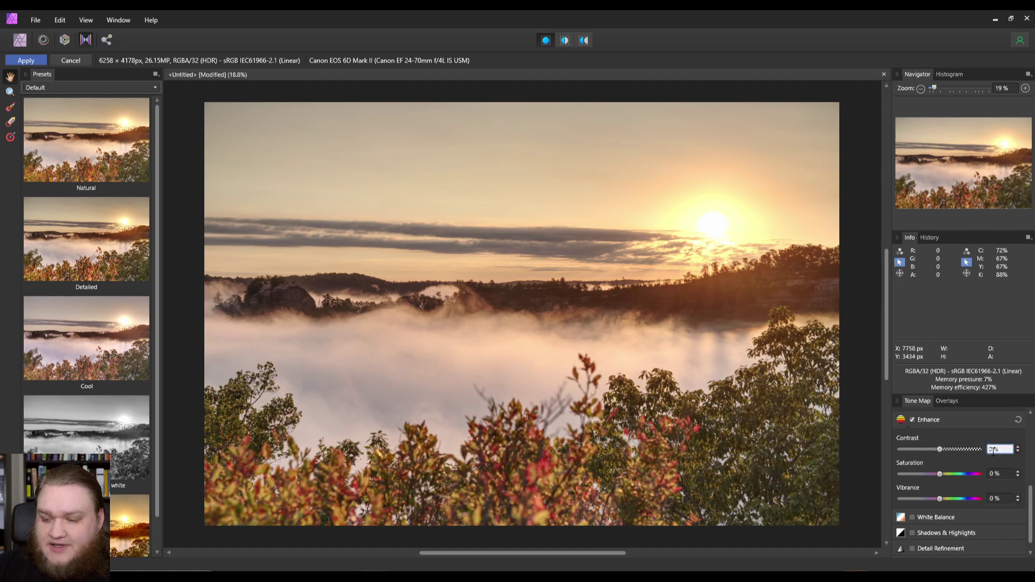
text(25)
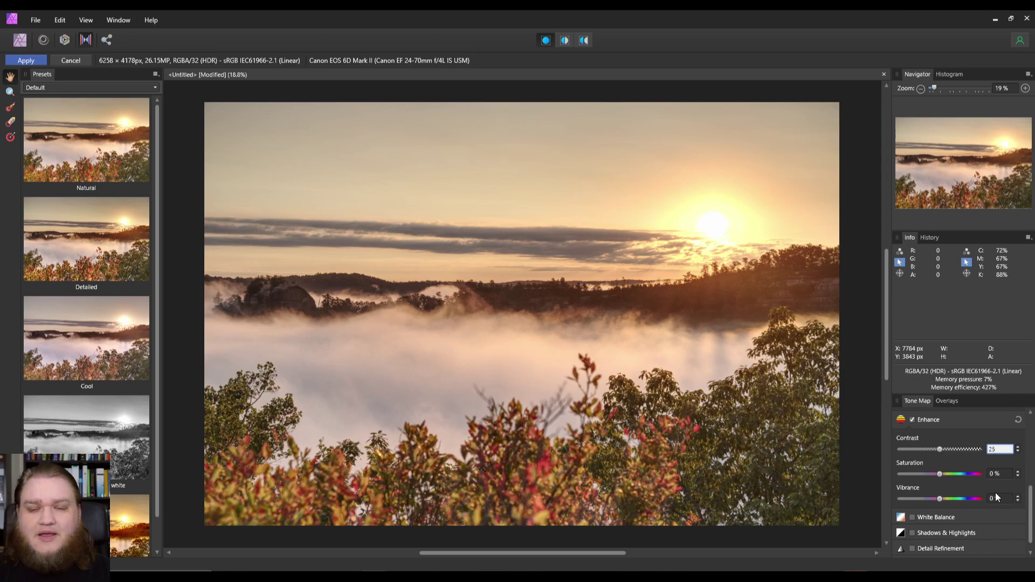
key(Return)
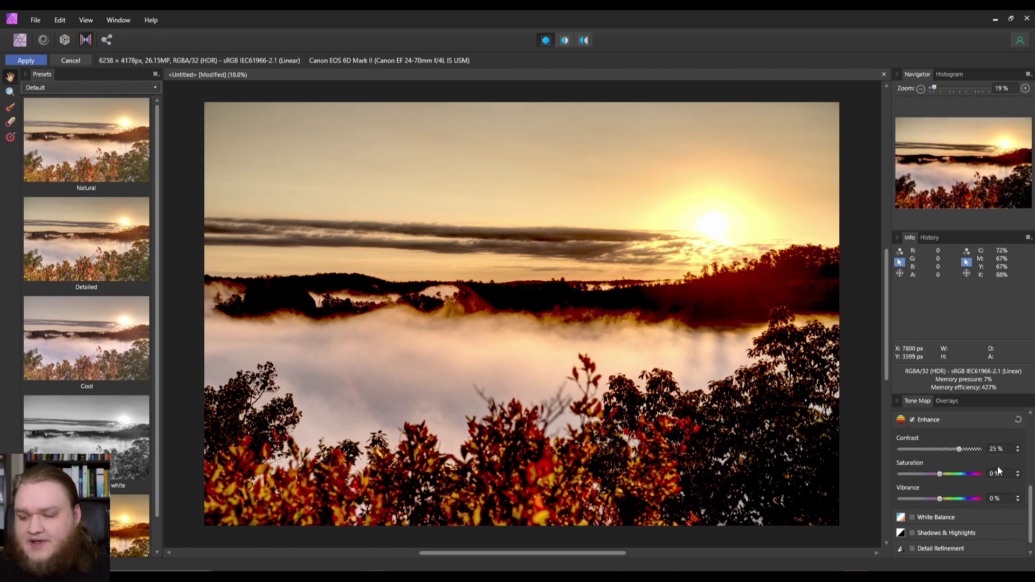
click(998, 449)
text(0)
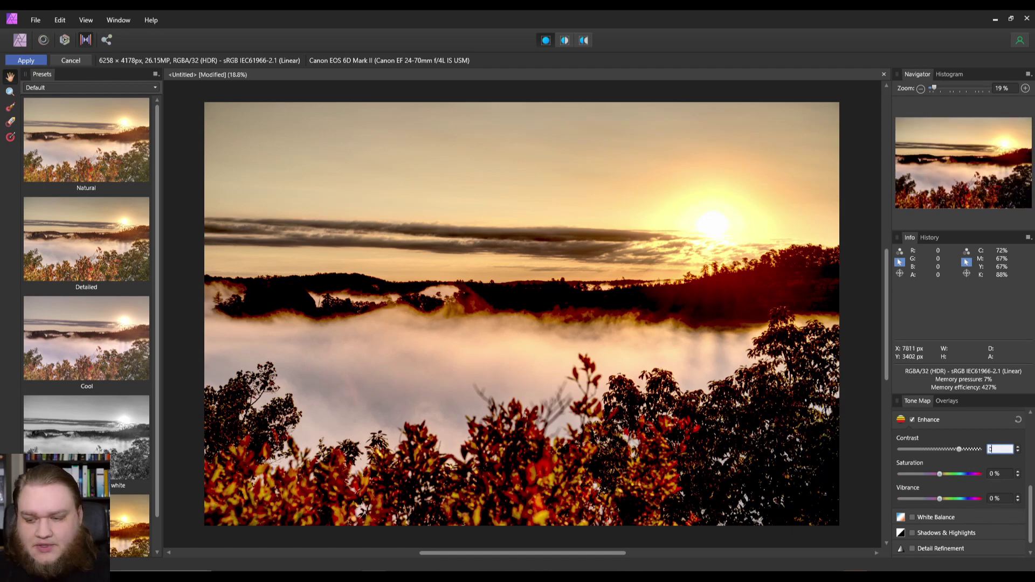
key(Return)
Set Enhance contrast to 5%, saturation to 7% and vibrance to 3%.
click(1019, 448)
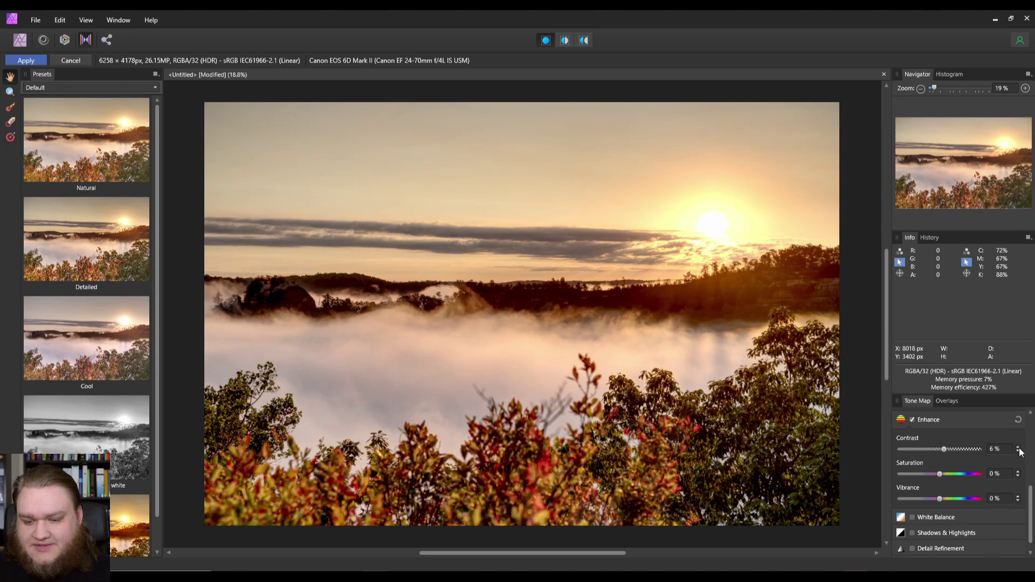
click(1018, 452)
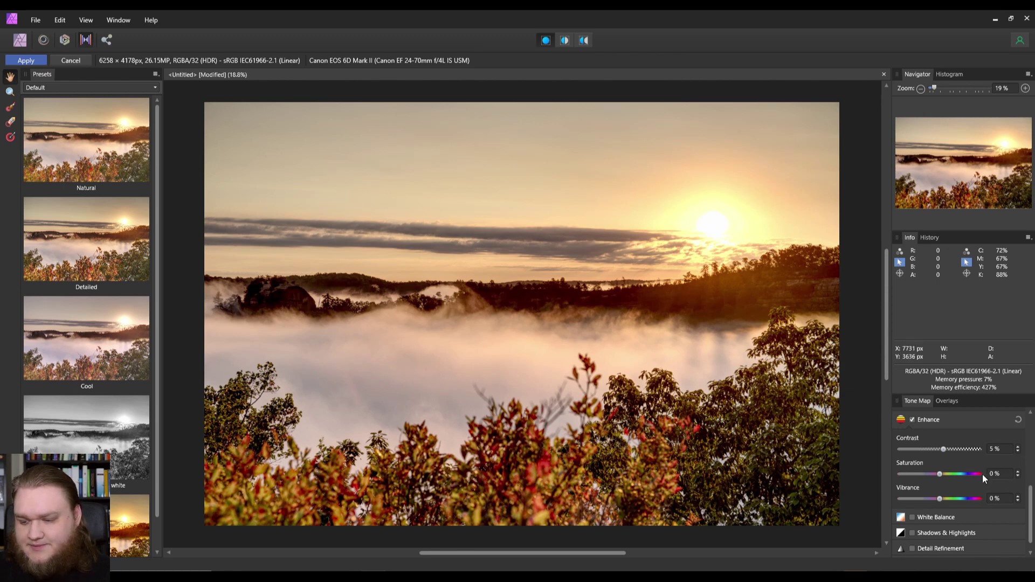
click(1018, 472)
click(1018, 471)
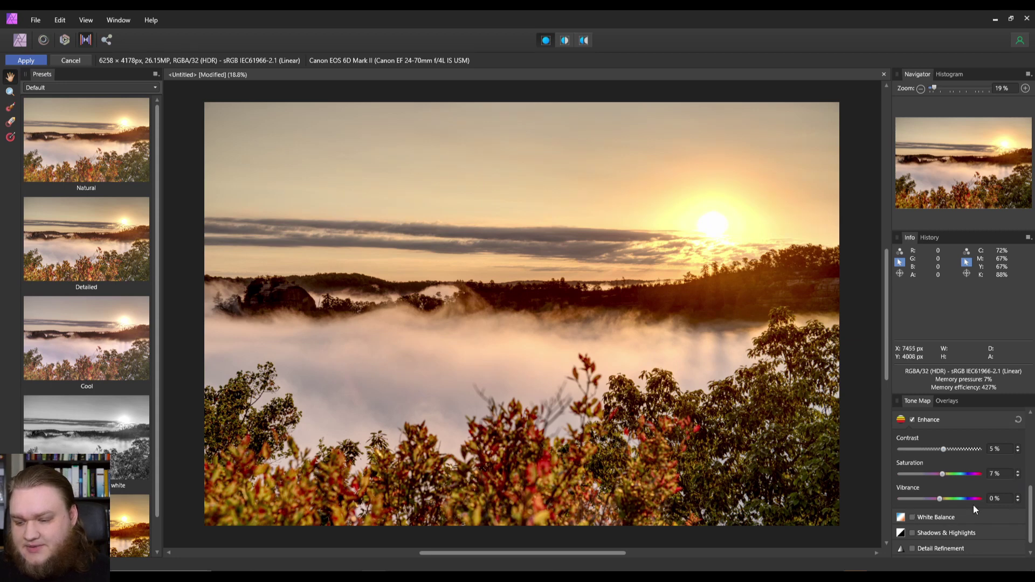
click(1019, 497)
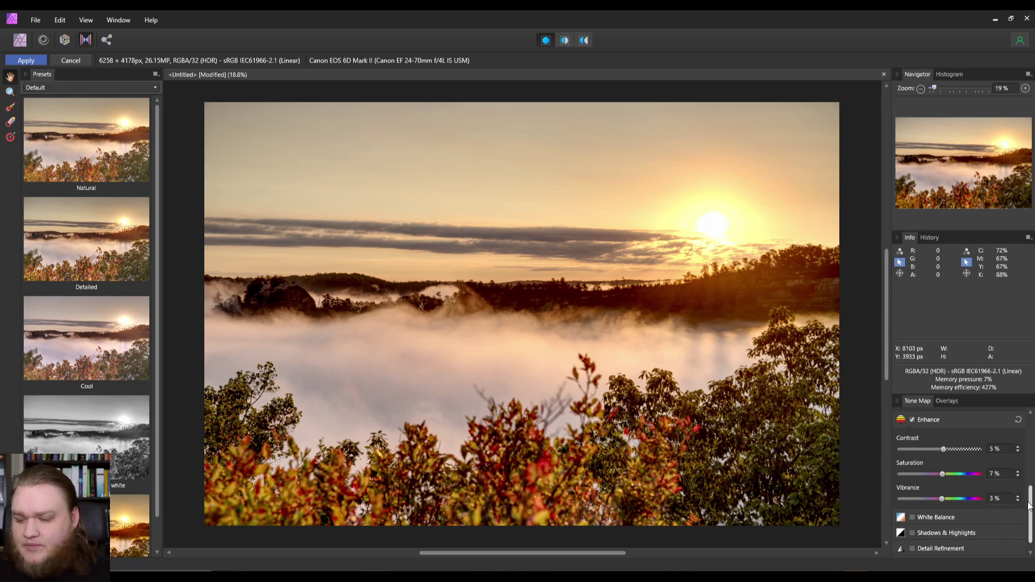
scroll(965, 507, down, 1)
Enable White Balance and set Temperature to 31%, leaving tint at 0%.
click(912, 503)
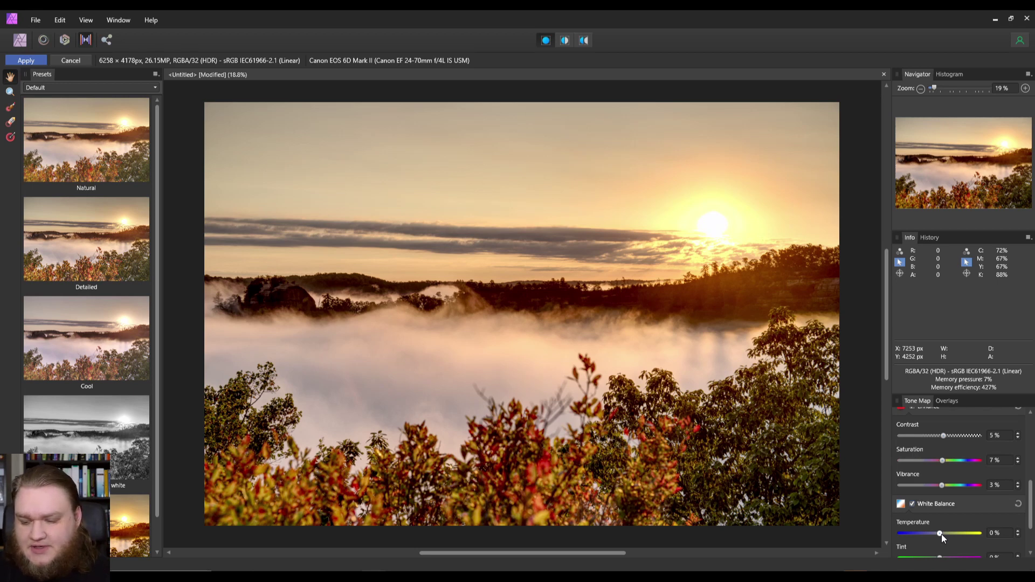
drag(942, 535, 947, 533)
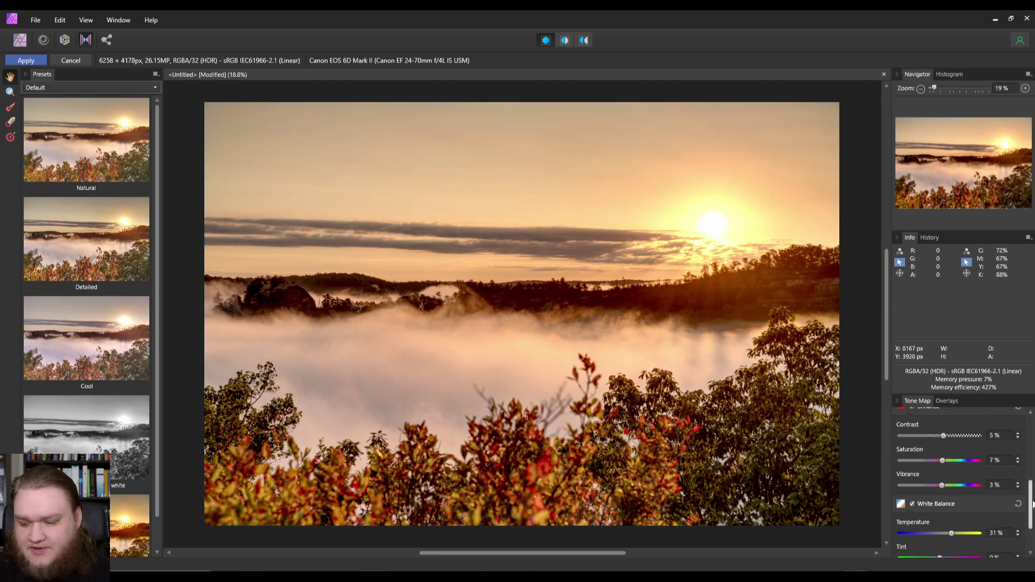
drag(1031, 503, 1031, 524)
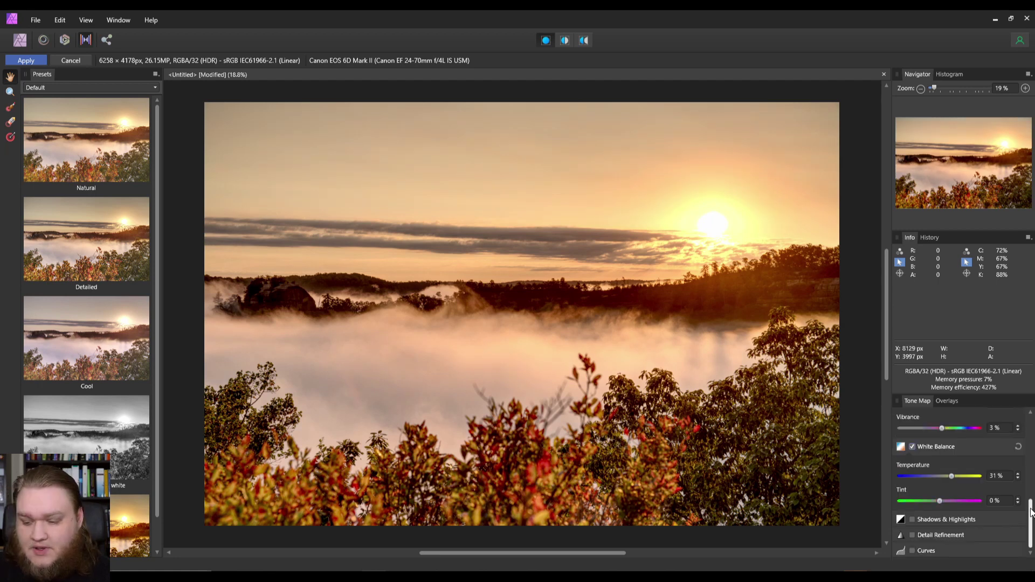
click(913, 550)
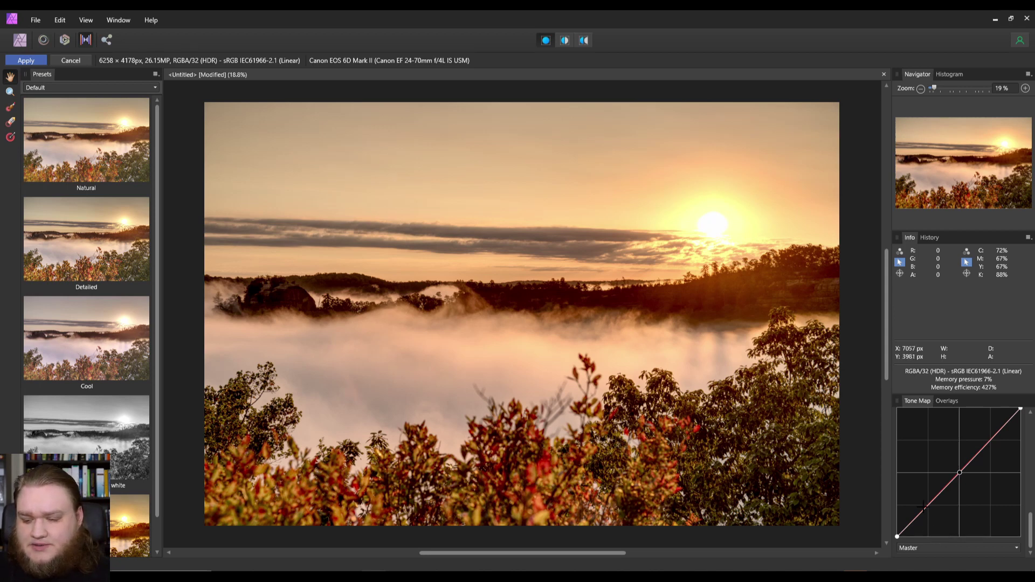
drag(926, 508, 931, 511)
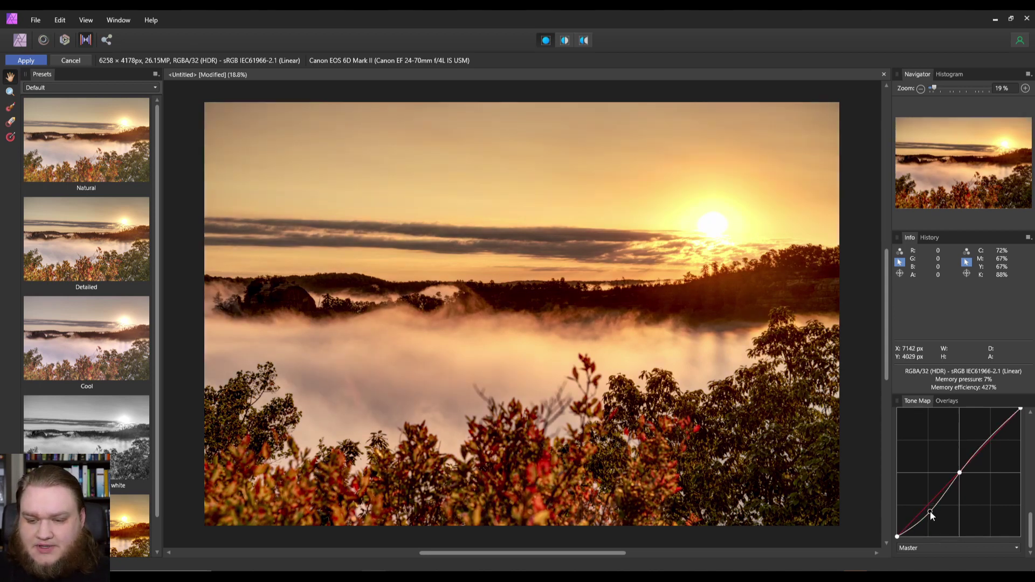
drag(989, 442, 987, 436)
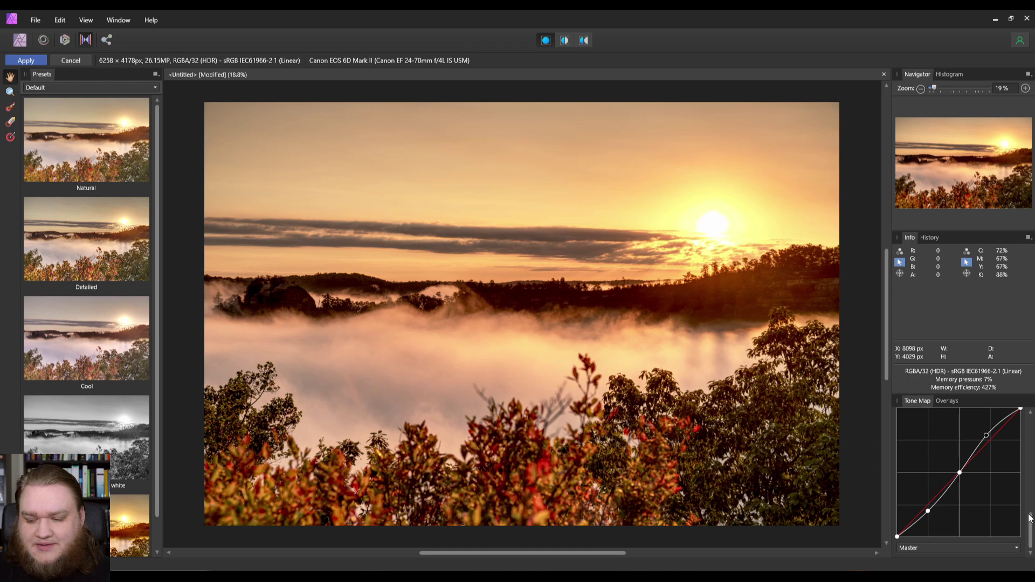
drag(1030, 529, 1030, 514)
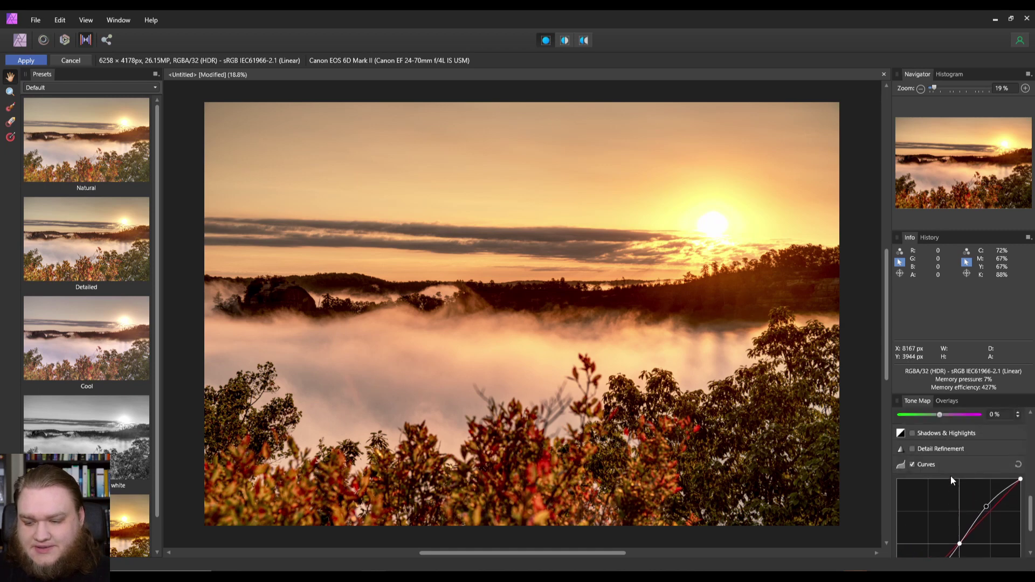
click(912, 463)
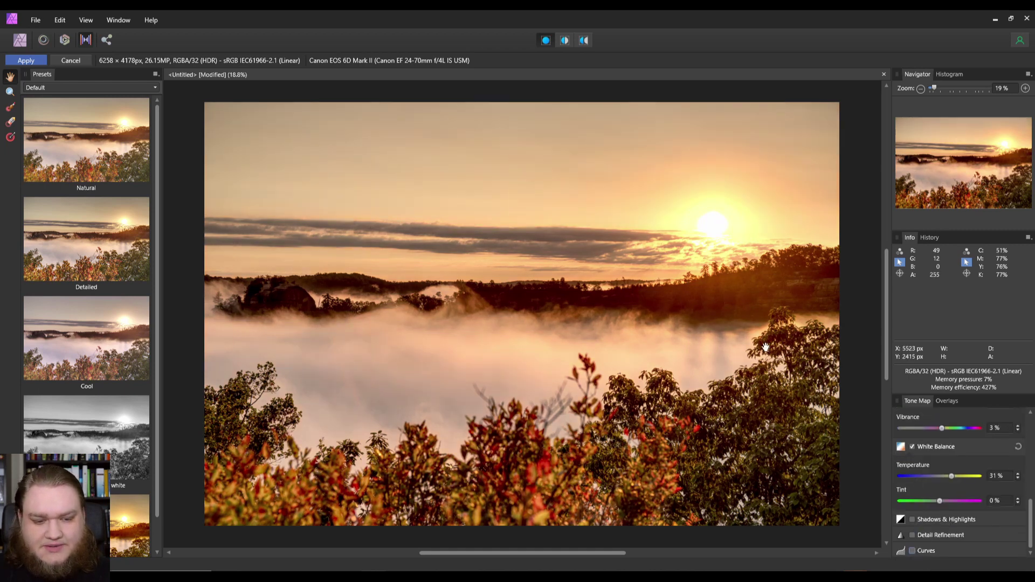